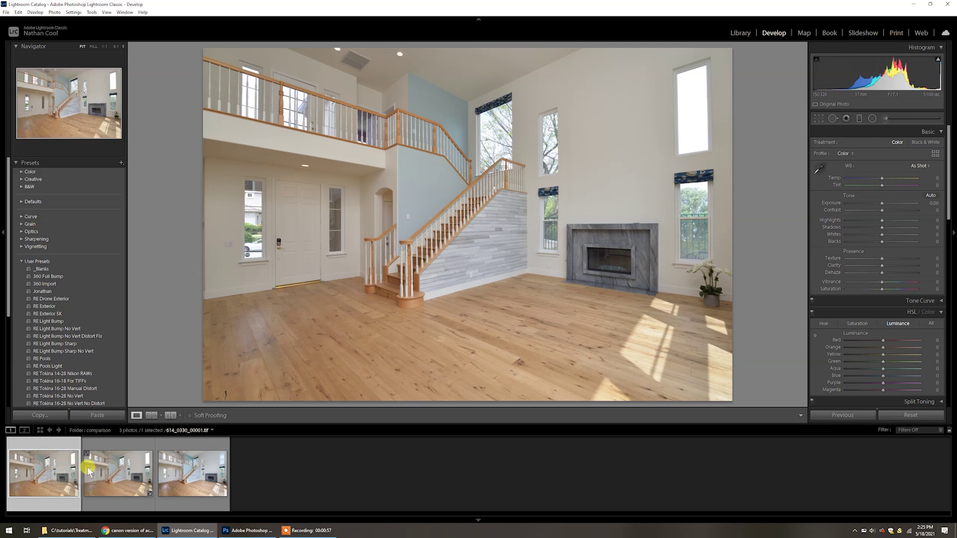
- Flip repeatedly between the in-camera TIFF and 614_0330.NEF, finishing on the raw NEF
click(116, 473)
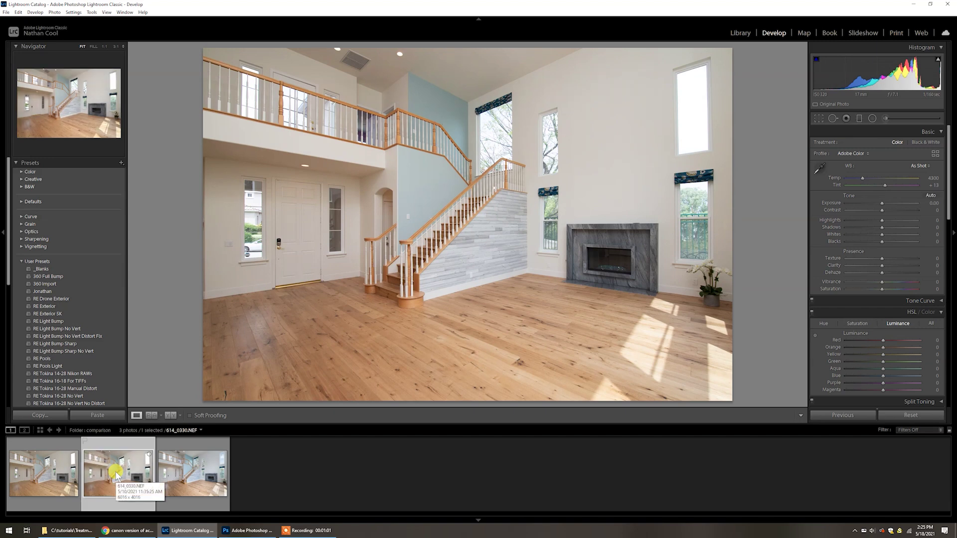
click(61, 473)
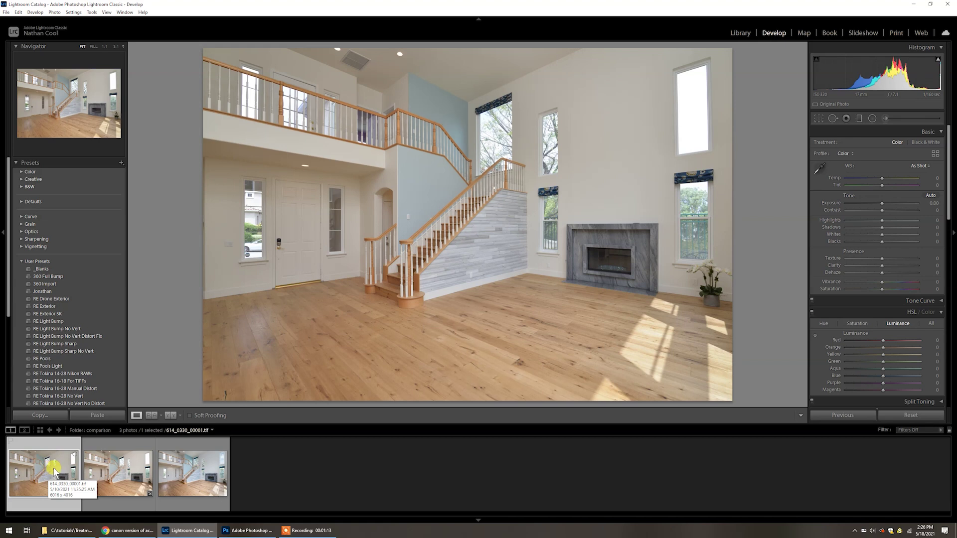
click(122, 473)
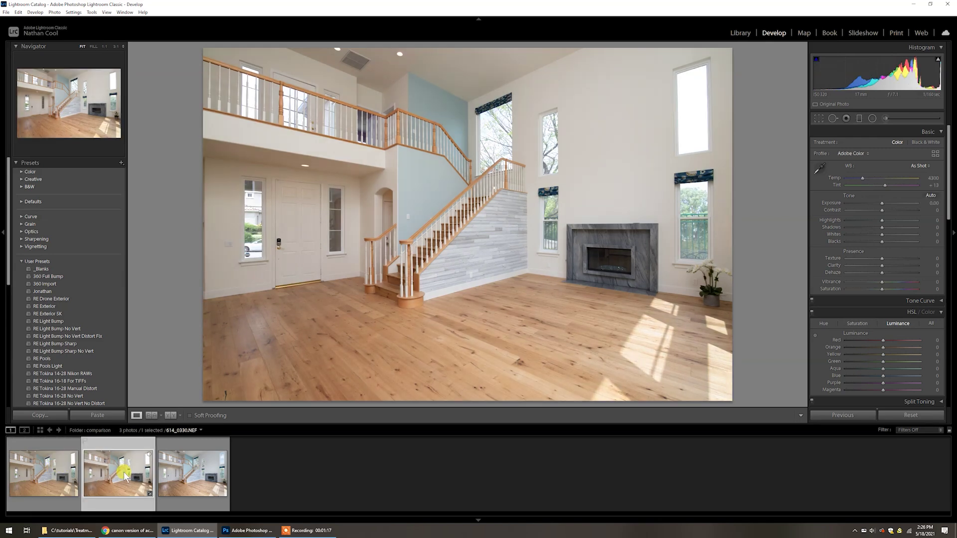
click(63, 477)
key(Right)
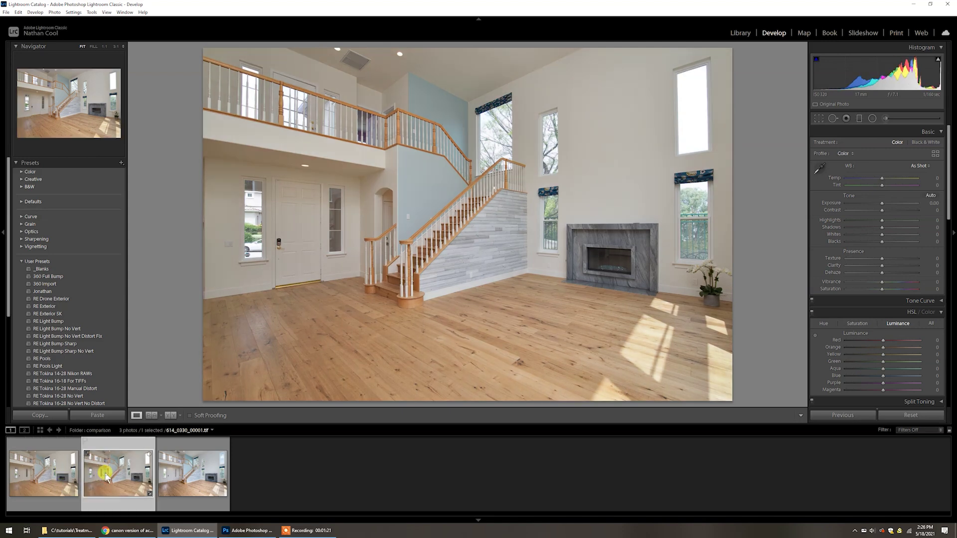
click(70, 477)
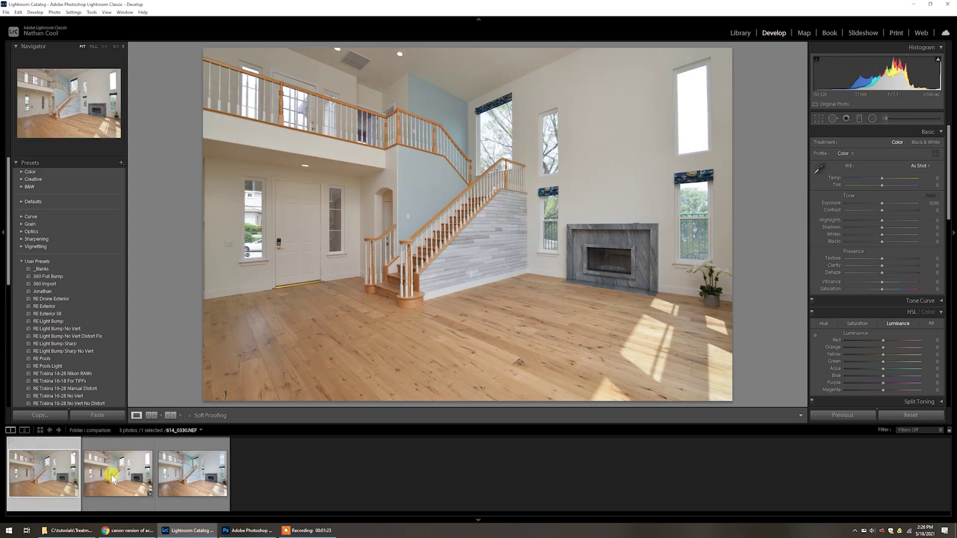
click(112, 478)
click(65, 477)
click(110, 475)
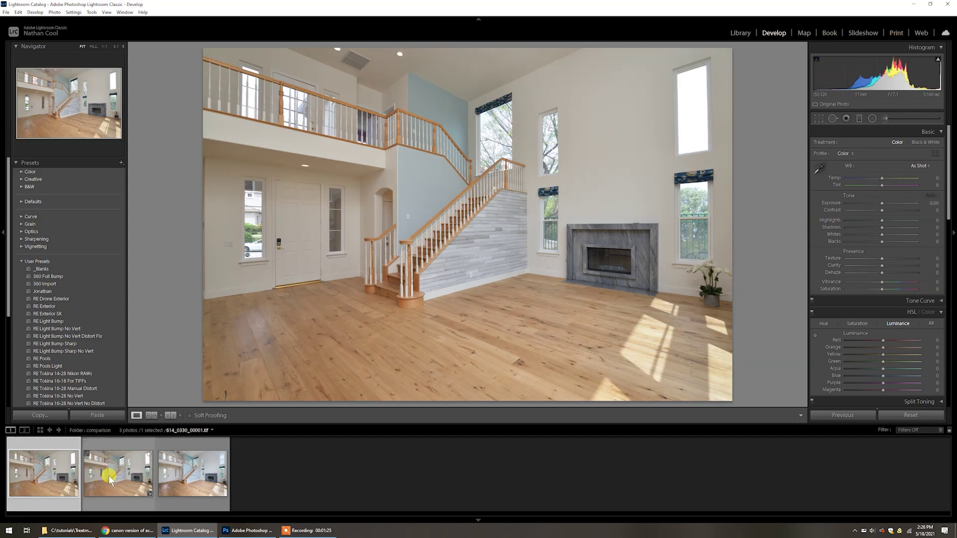
click(52, 476)
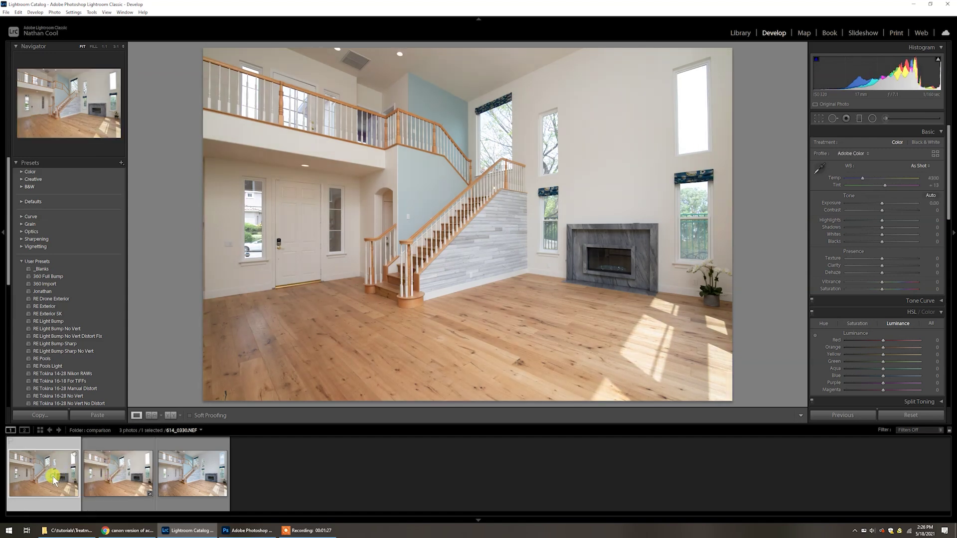
click(109, 476)
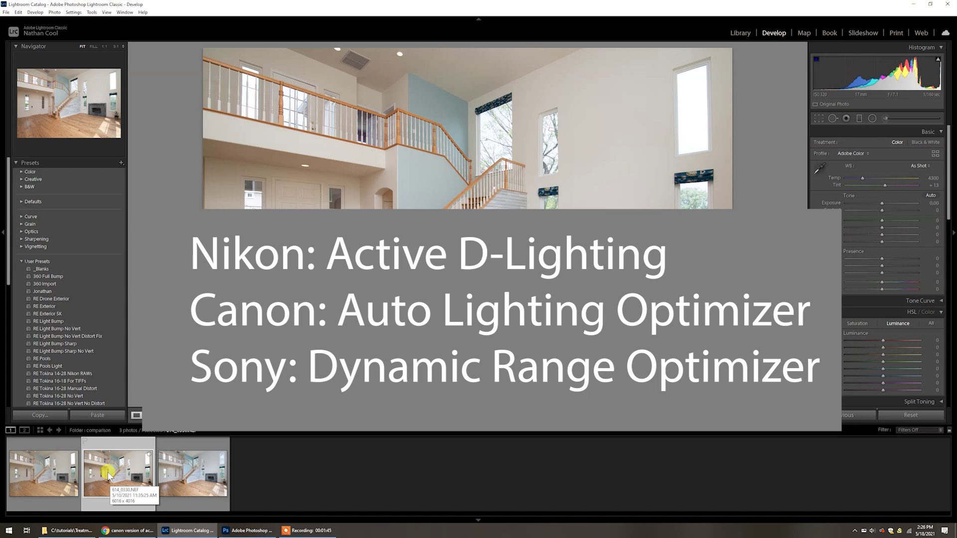
mouse_move(118, 536)
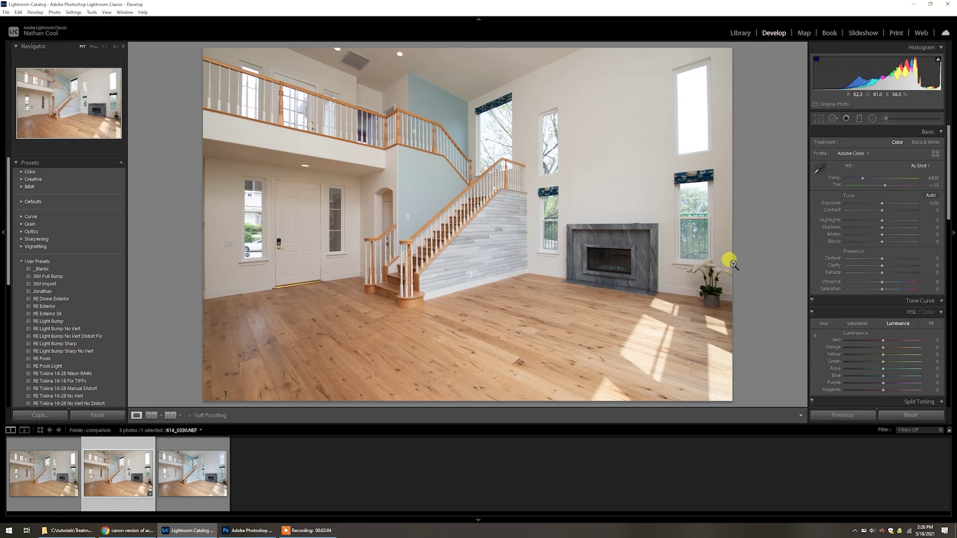
- Recheck the TIFF against the raw NEF, then switch the raw photo's profile to Adobe Standard
click(852, 155)
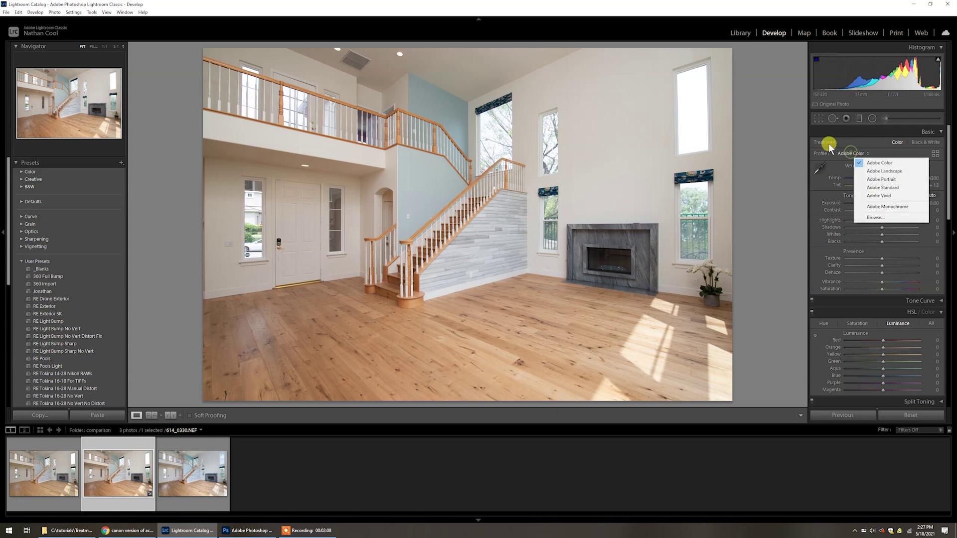
click(854, 141)
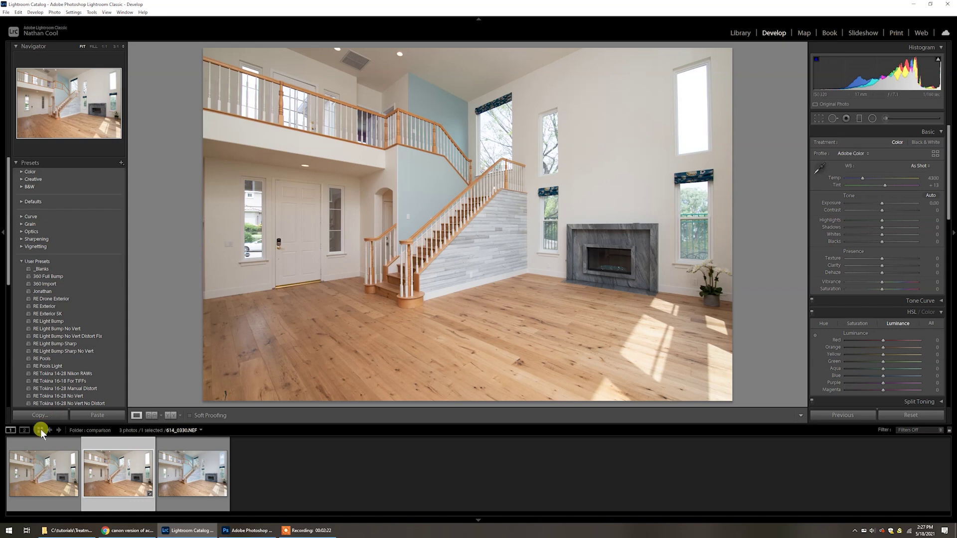
click(58, 466)
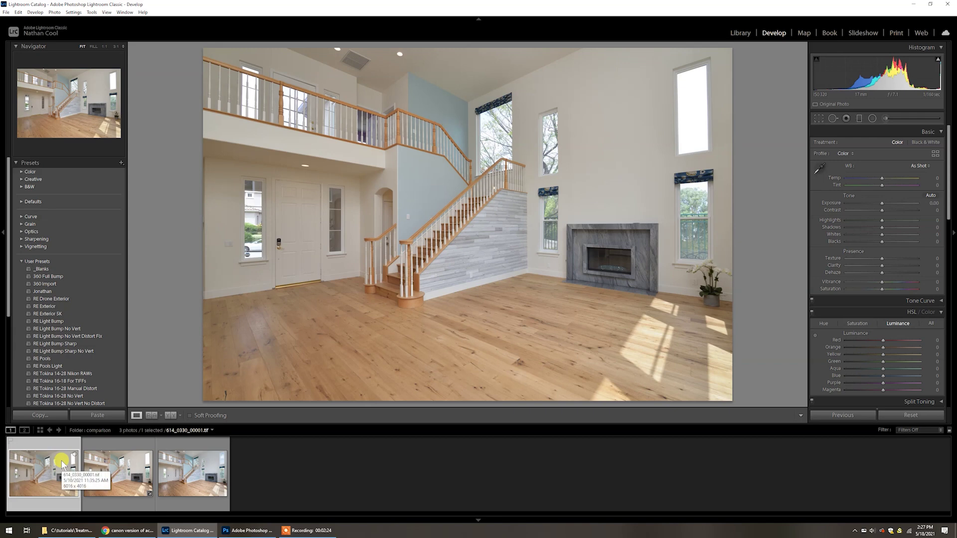
click(118, 466)
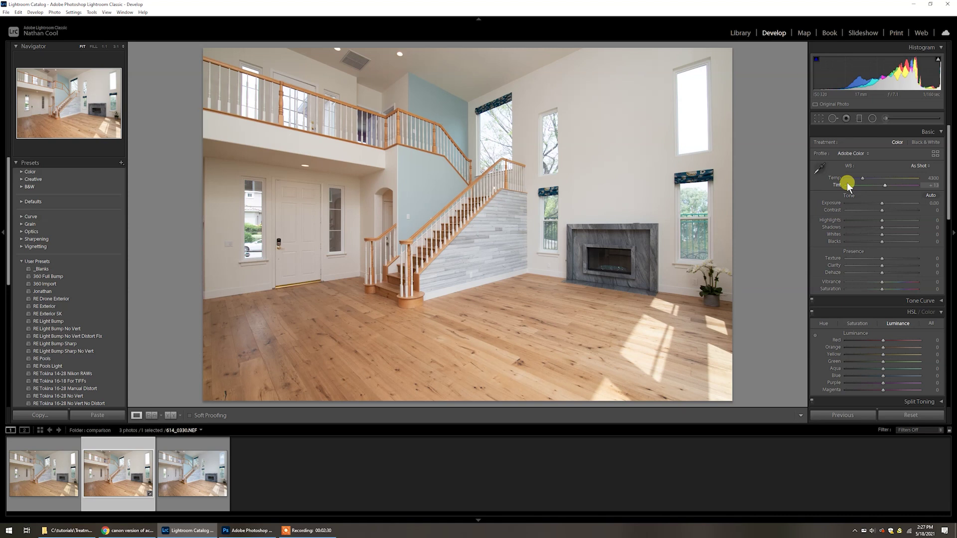
click(850, 155)
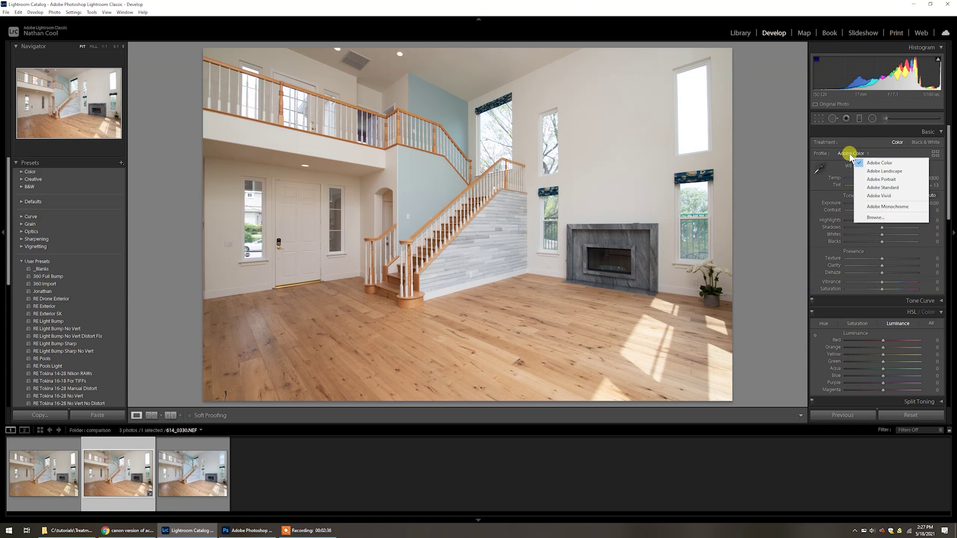
click(877, 188)
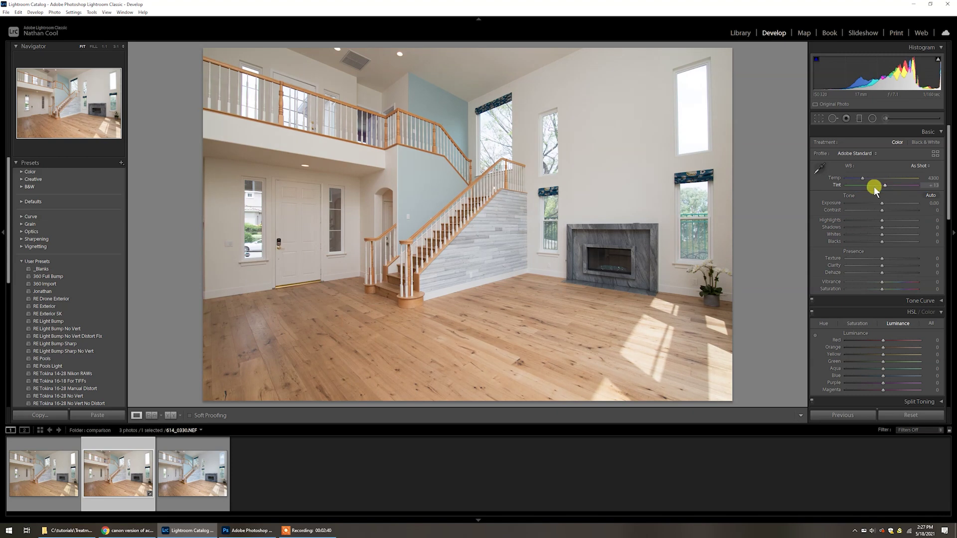
- Compare the TIFF against the Adobe Standard raw NEF, ending back on the NEF
click(203, 472)
click(120, 473)
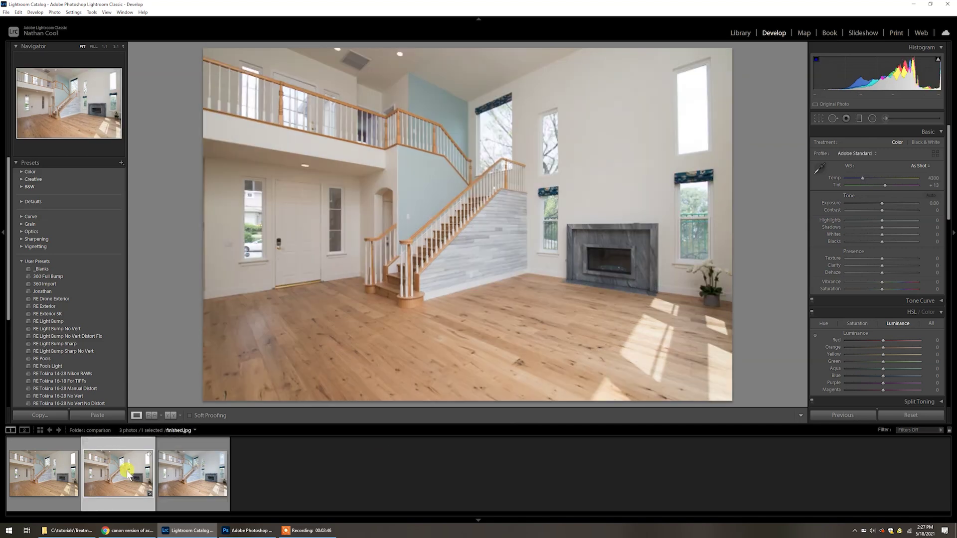
click(50, 475)
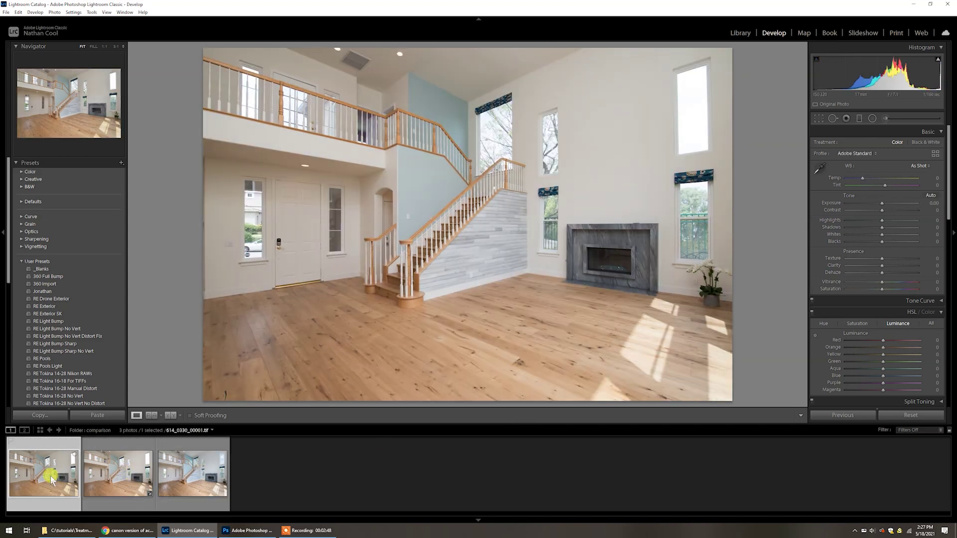
click(110, 477)
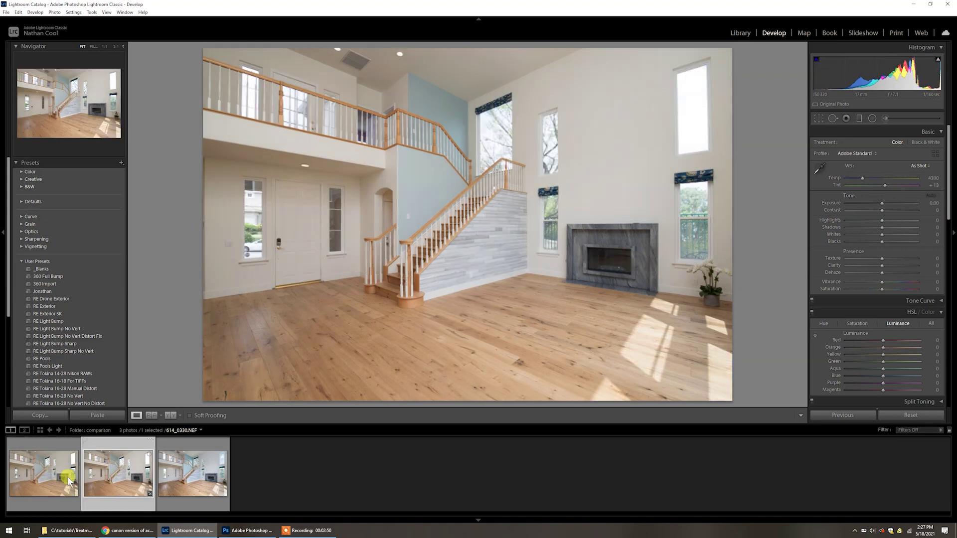
click(61, 477)
click(115, 478)
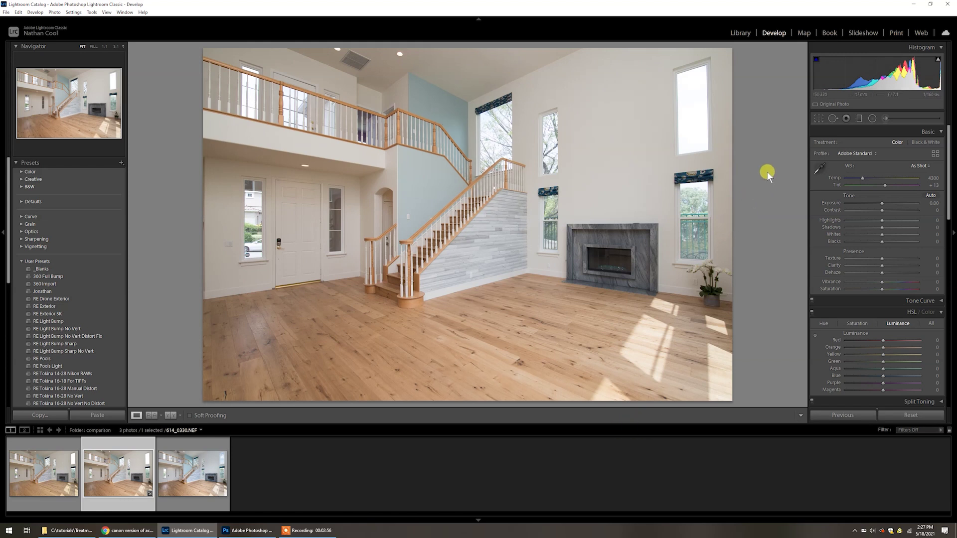
click(852, 153)
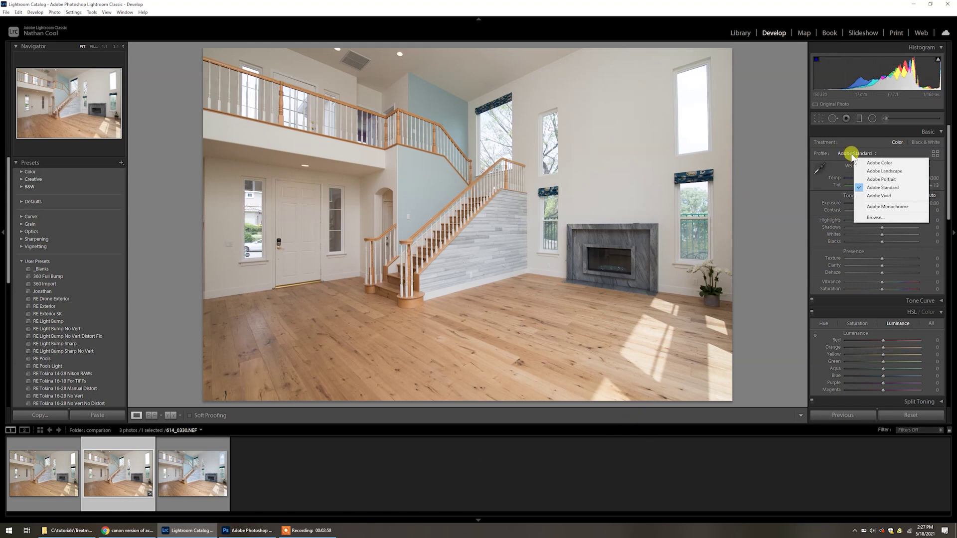
- Apply Camera Standard v2 from the Camera Matching group in the Profile Browser
click(880, 220)
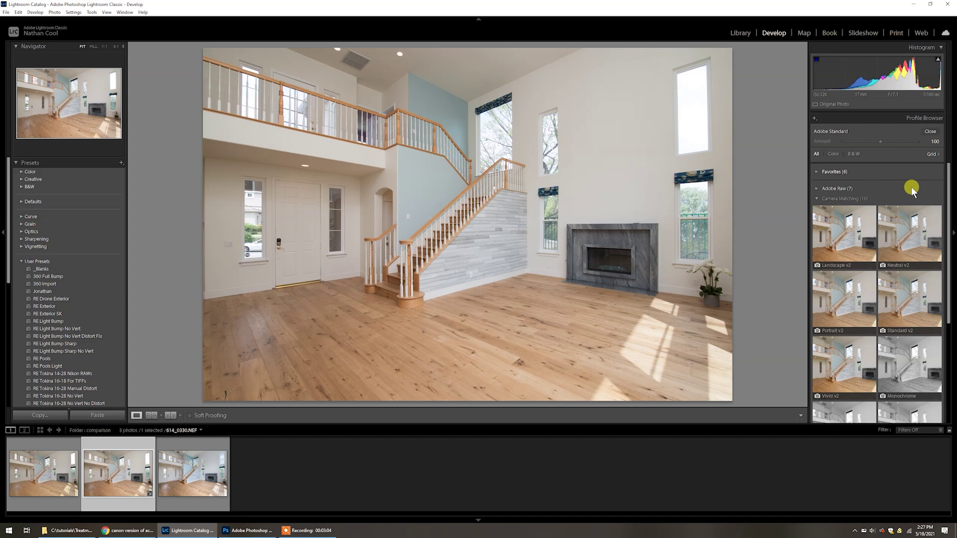
click(817, 199)
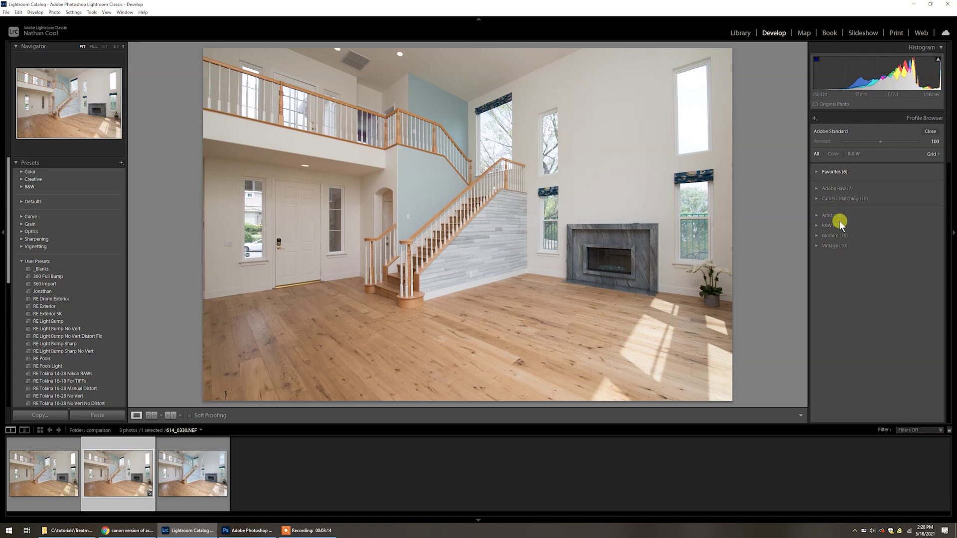
click(816, 198)
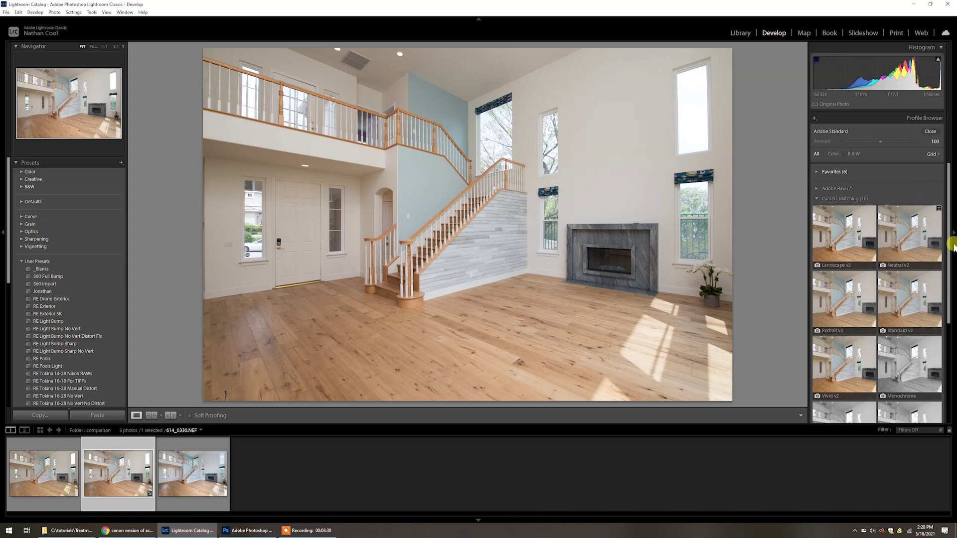
click(911, 297)
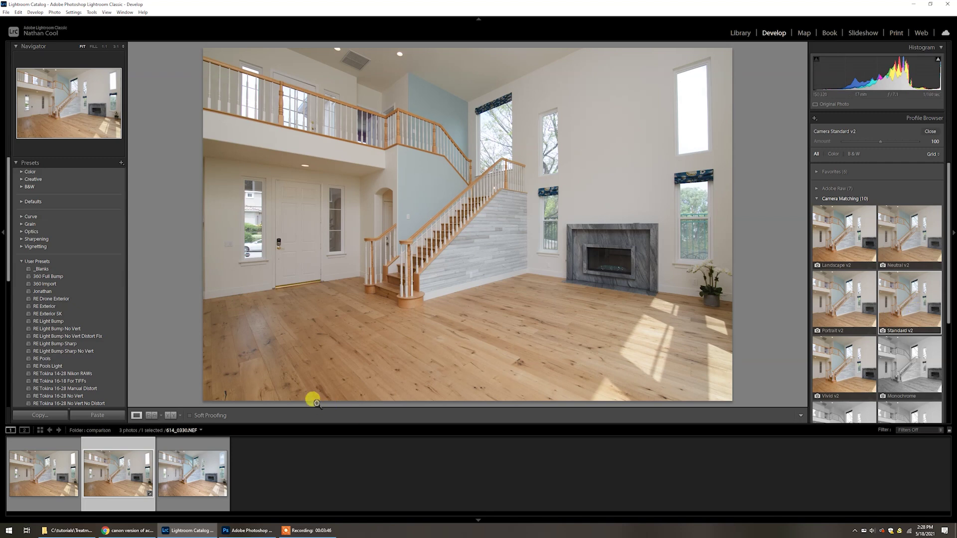
- Step through the Adobe Color, Adobe Standard and Camera Standard v2 history states, ending on the latest
scroll(98, 387, down, 15)
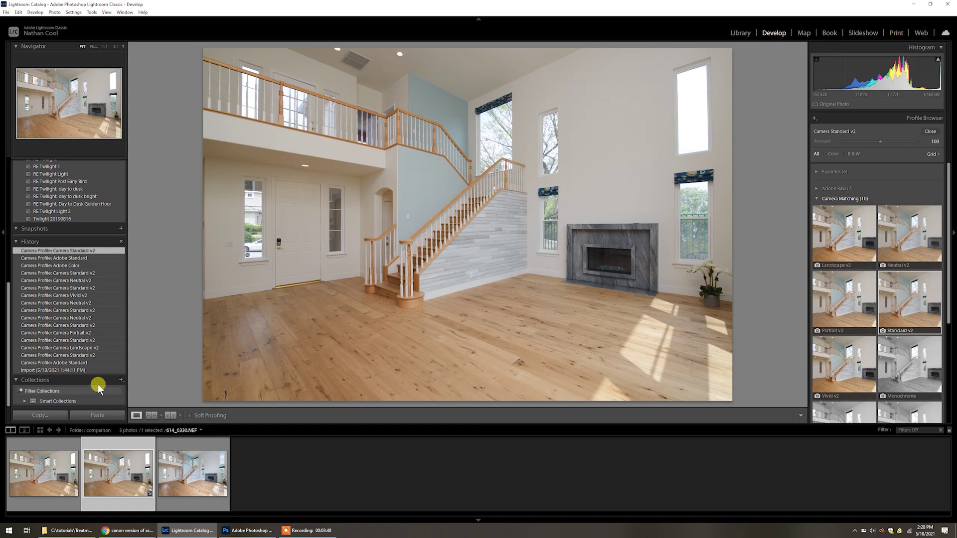
click(84, 268)
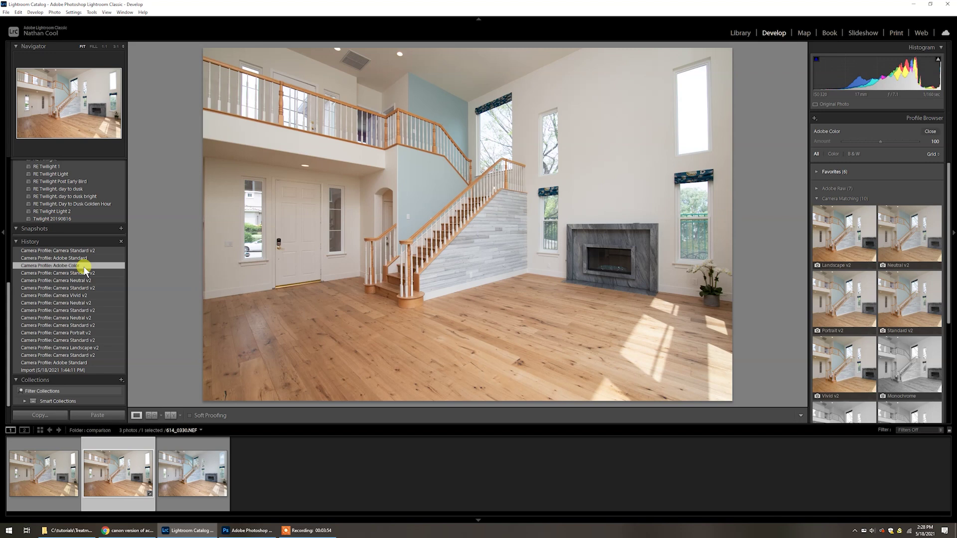
click(84, 258)
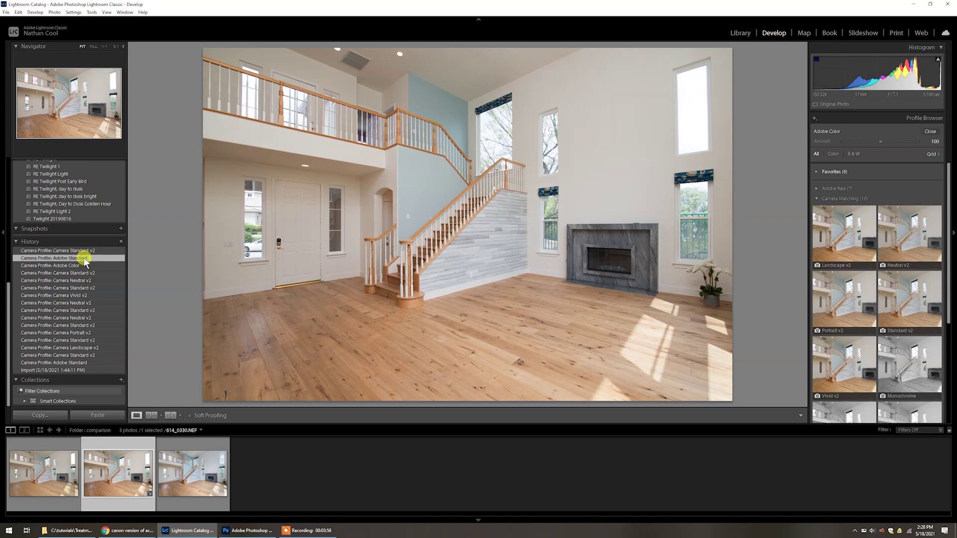
click(83, 251)
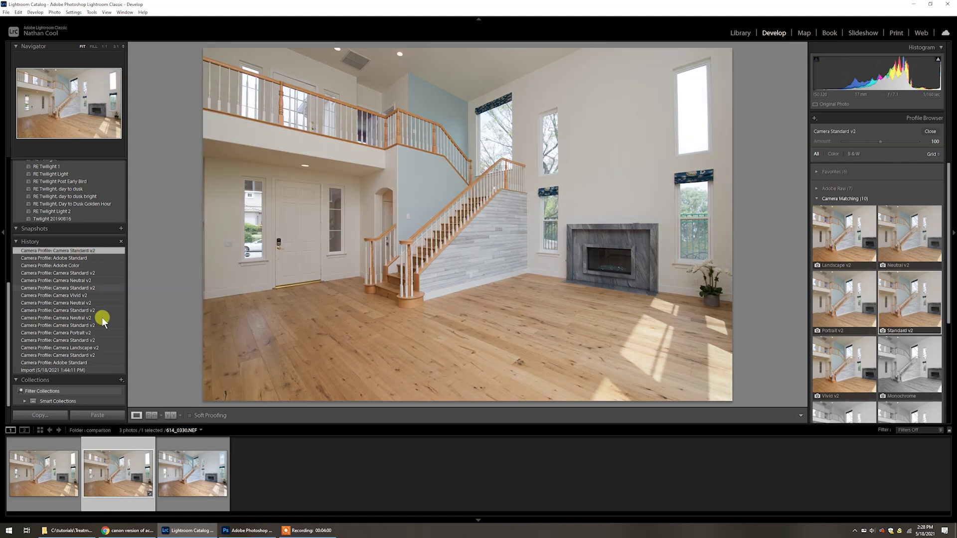
- Compare the TIFF and raw thumbnails once more, then bring Photoshop to the front
click(57, 473)
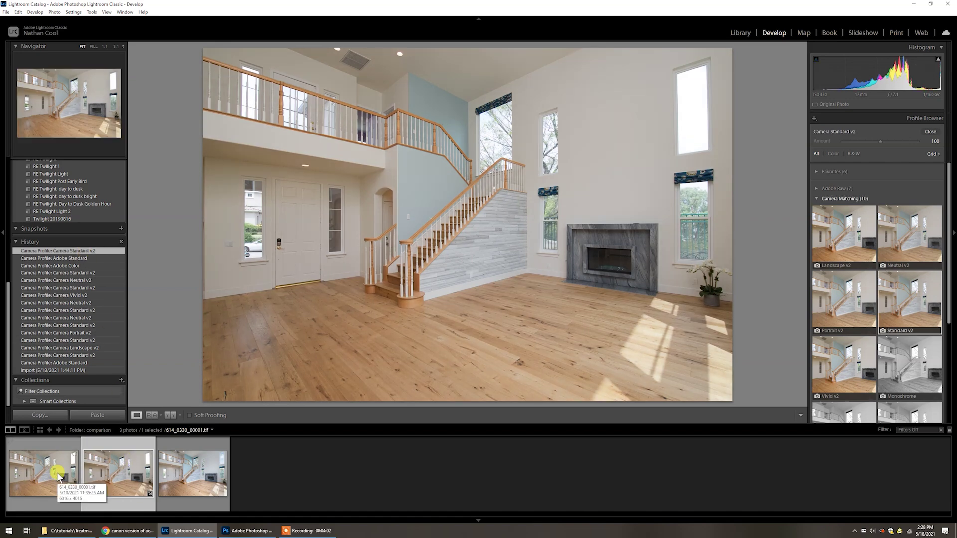
click(57, 473)
click(122, 471)
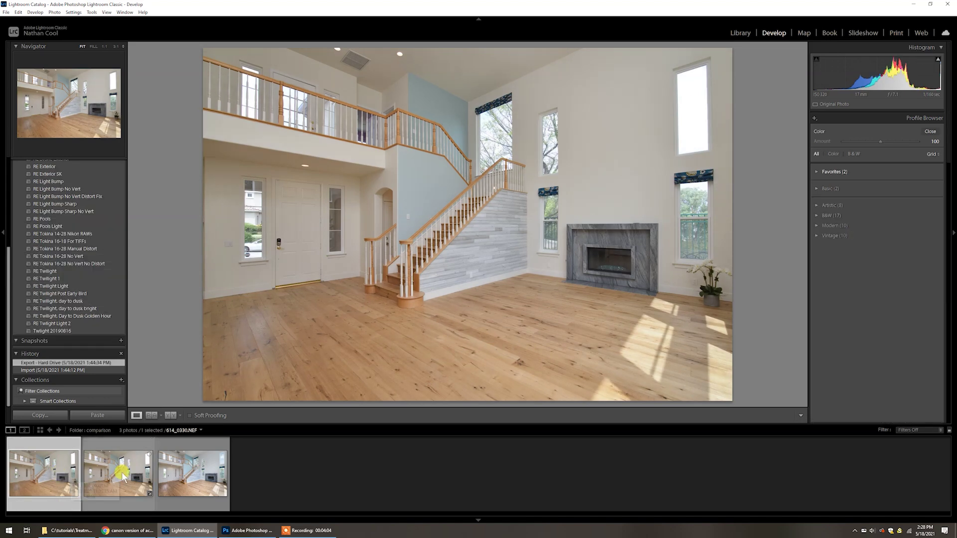
click(61, 471)
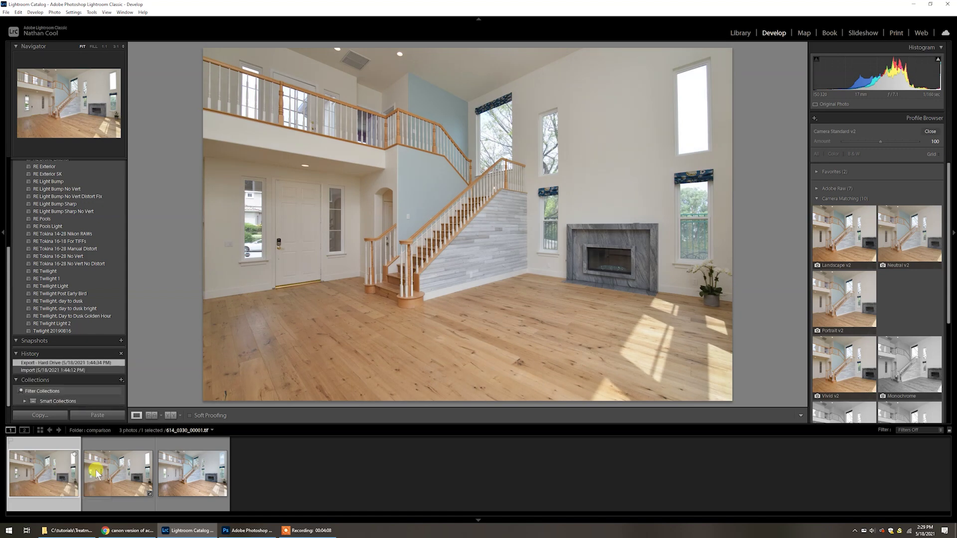
click(107, 471)
click(50, 473)
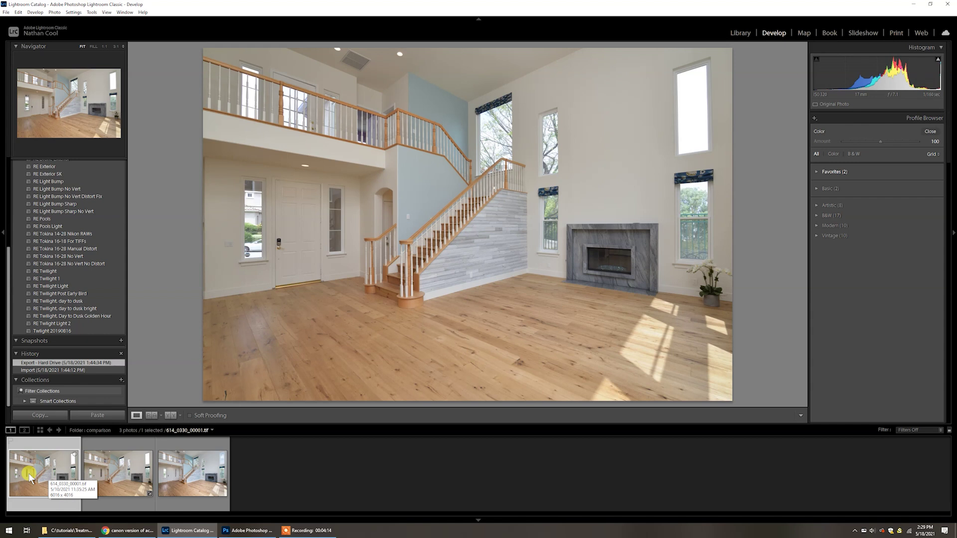
click(259, 531)
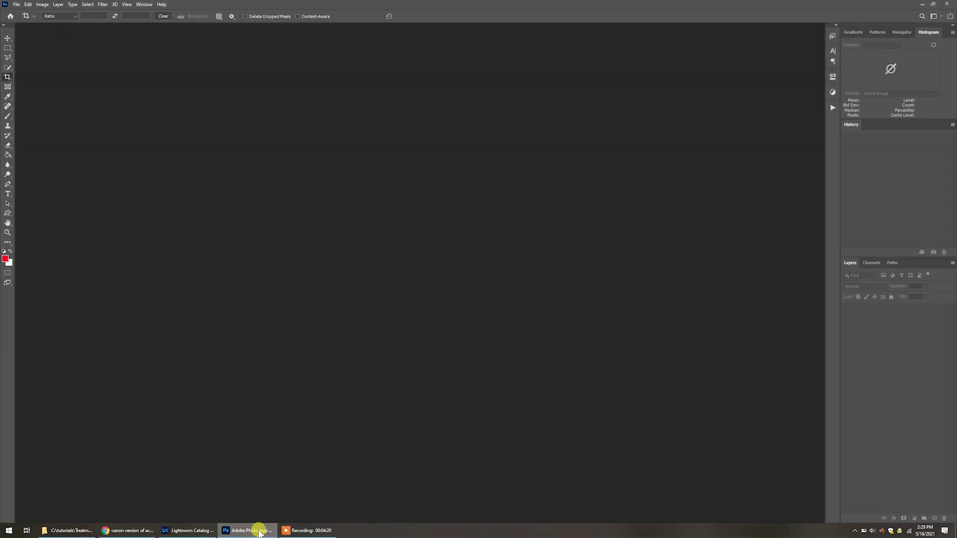
- Drag 614_0330.NEF from the comparison folder into Photoshop to open it in Camera Raw
click(70, 531)
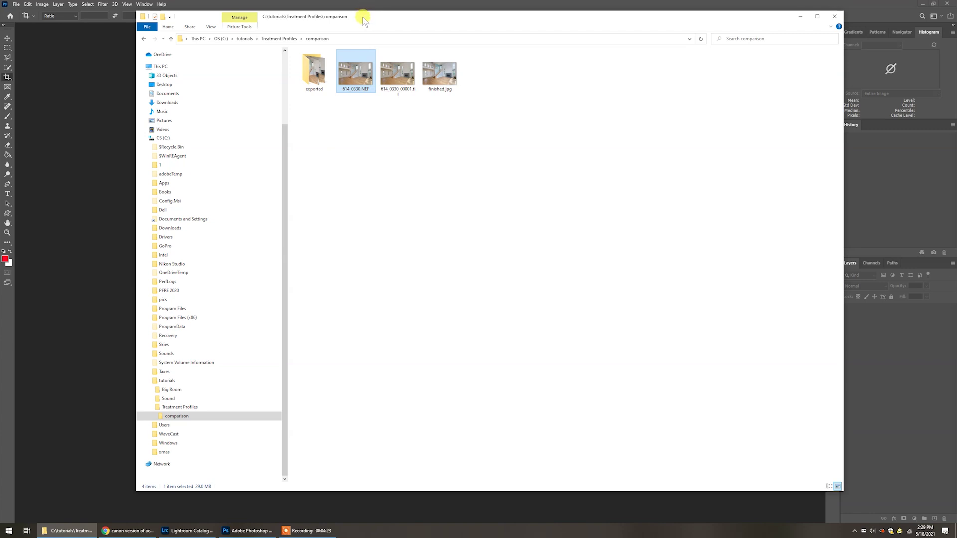
drag(363, 19, 466, 37)
drag(459, 87, 189, 133)
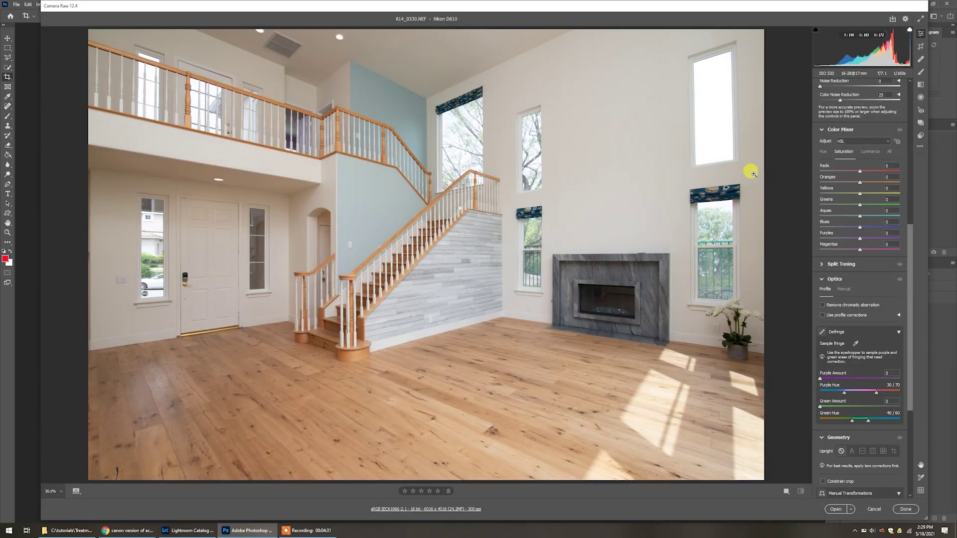
drag(913, 278, 911, 139)
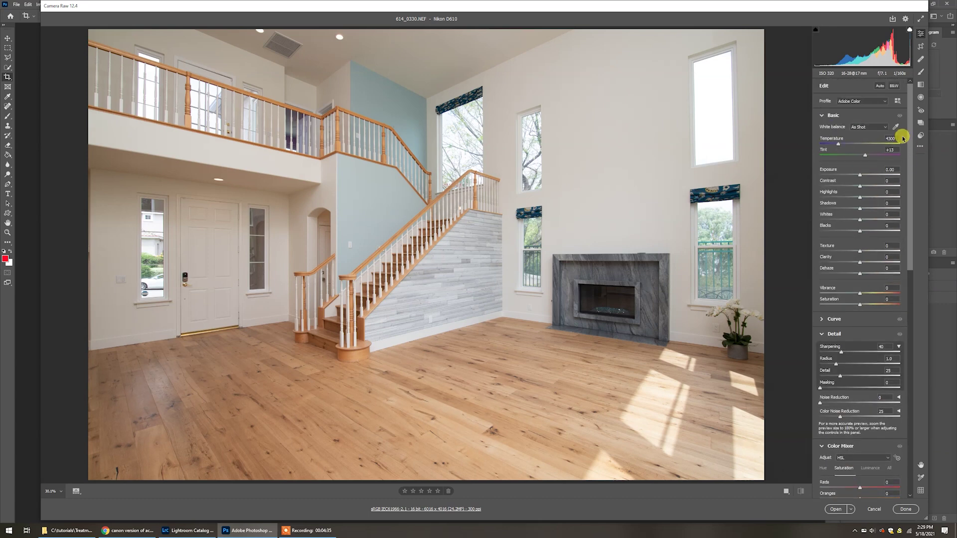
- Set the Camera Raw profile to Adobe Standard, then browse the Camera Matching profiles
click(868, 102)
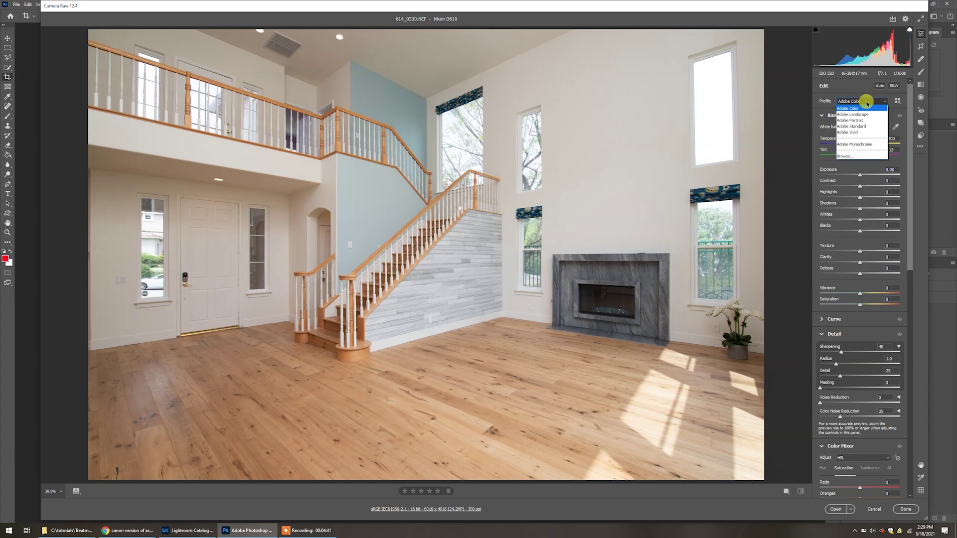
click(865, 127)
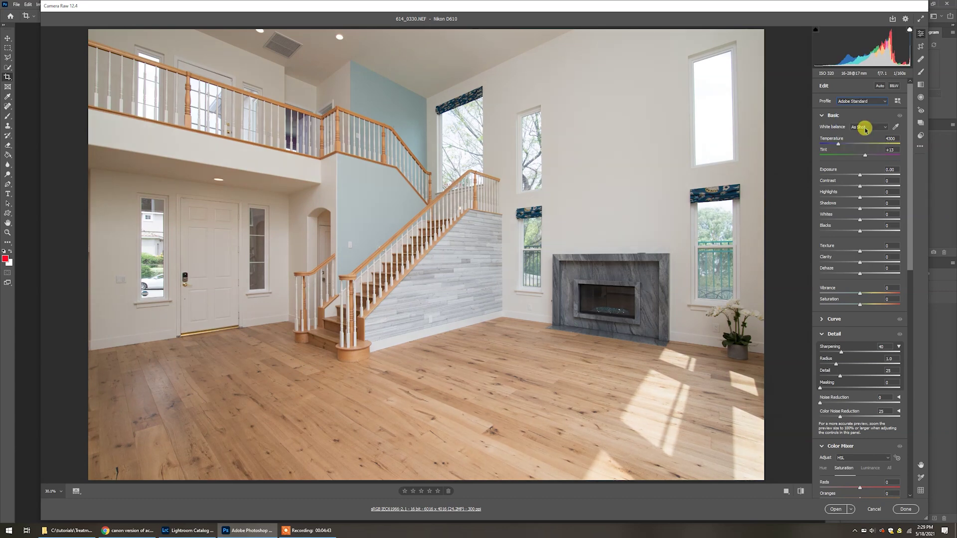
click(867, 101)
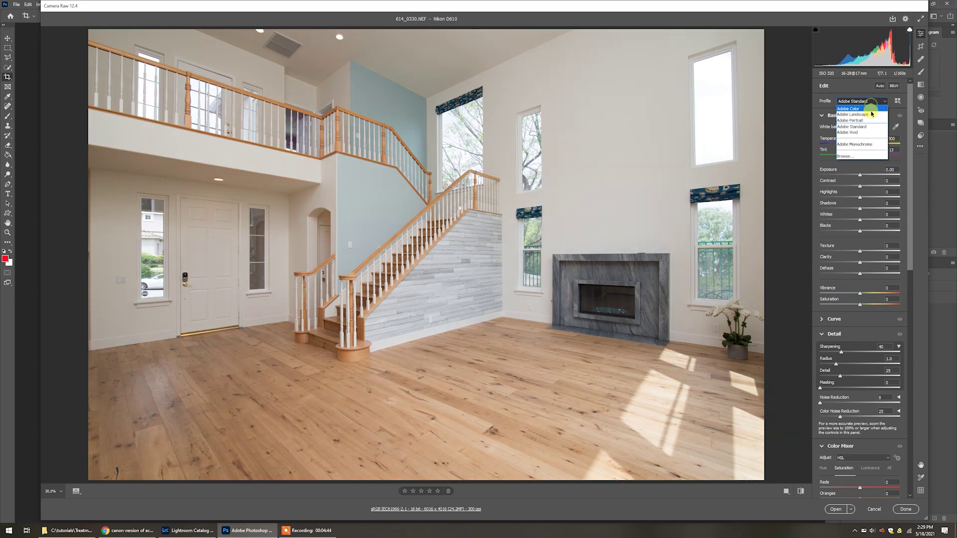
click(863, 147)
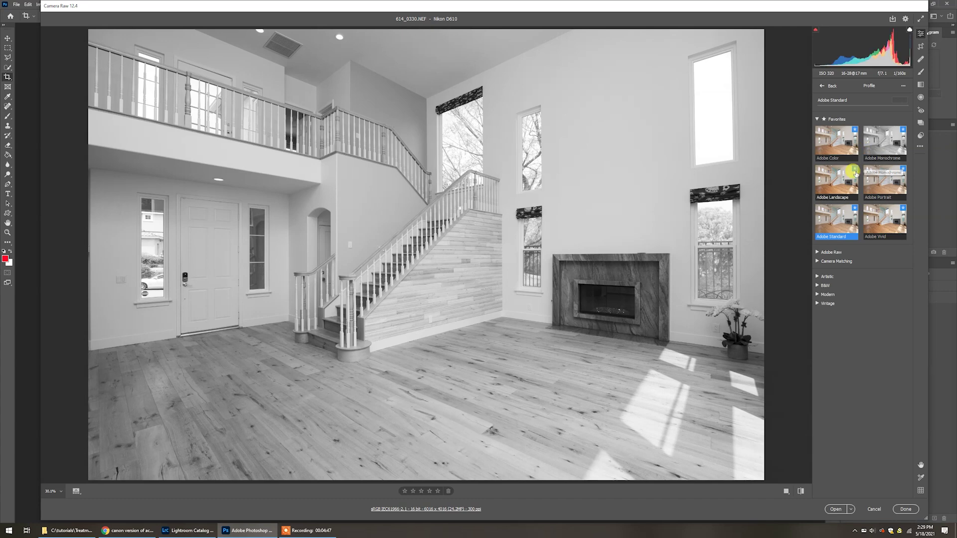
click(818, 262)
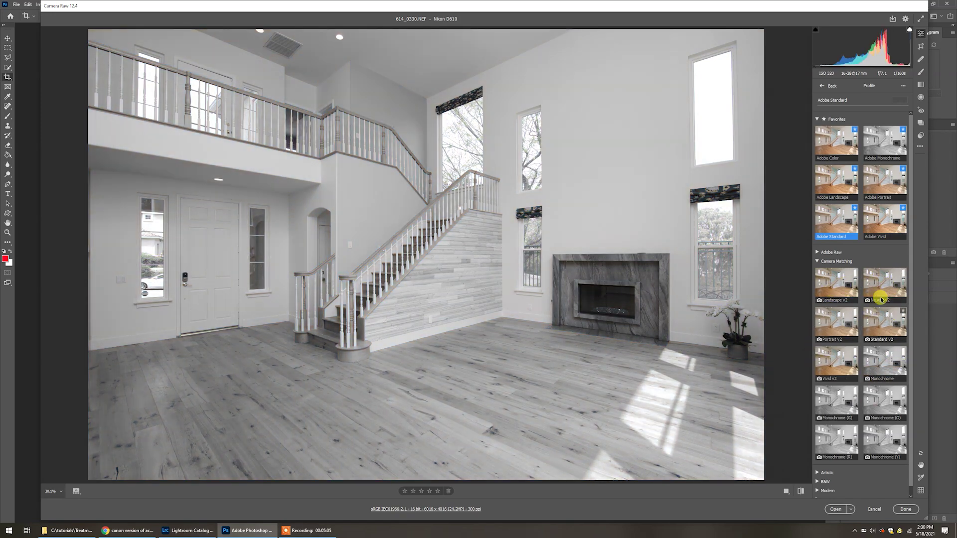
- Try Camera Neutral v2, settle on Camera Standard v2, and open the photo in Photoshop
click(890, 325)
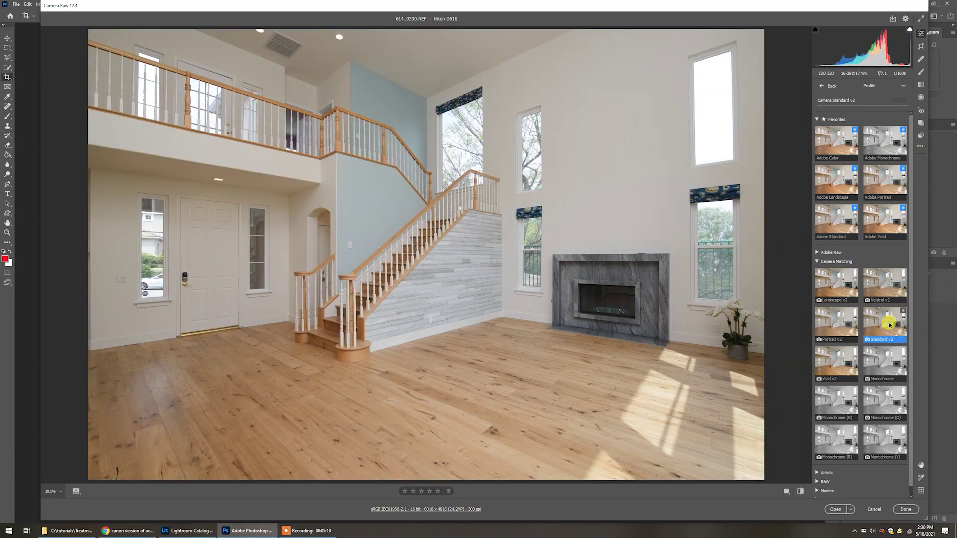
click(884, 283)
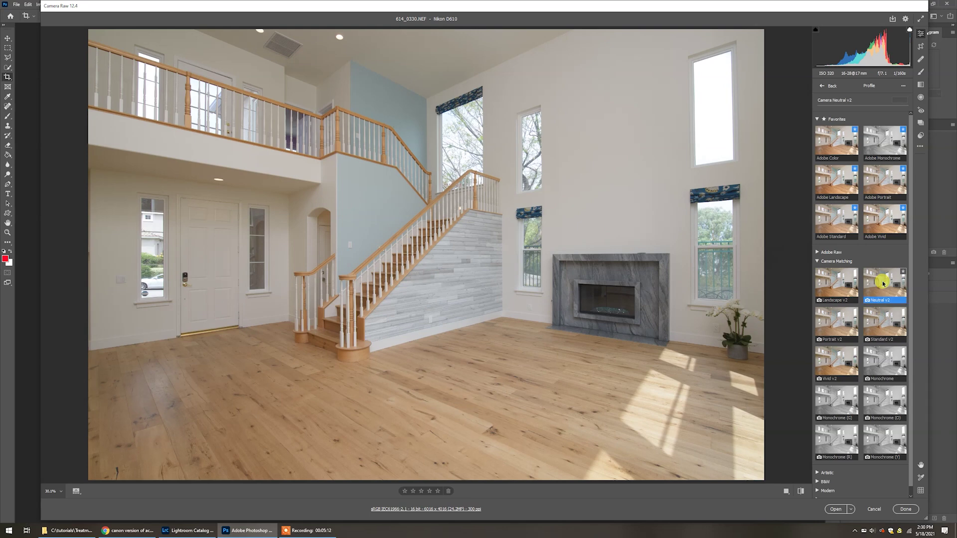
click(881, 321)
key(Escape)
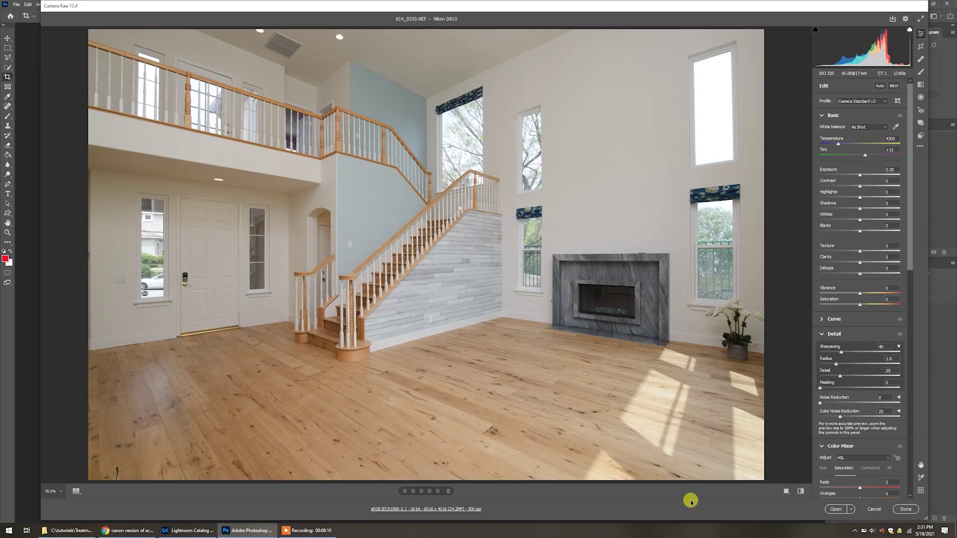
click(837, 510)
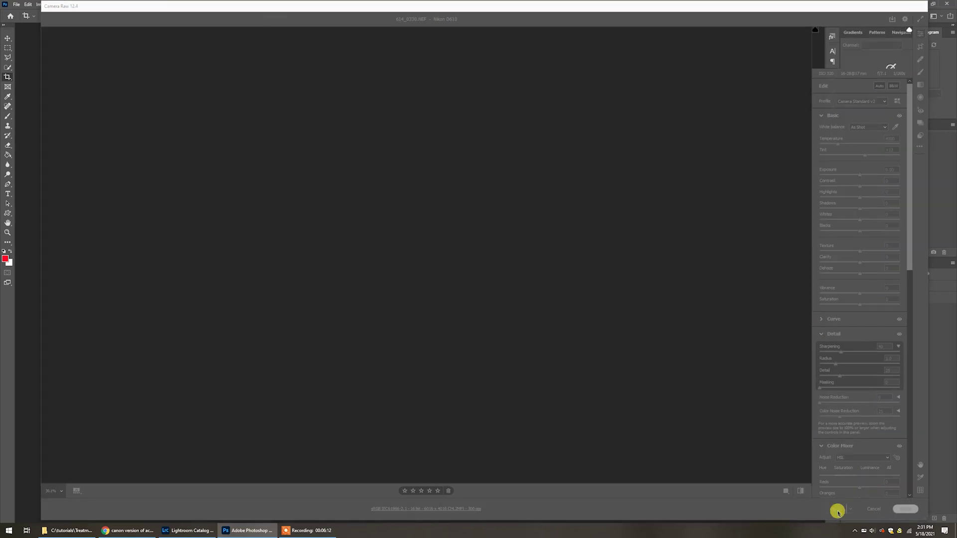
key(Escape)
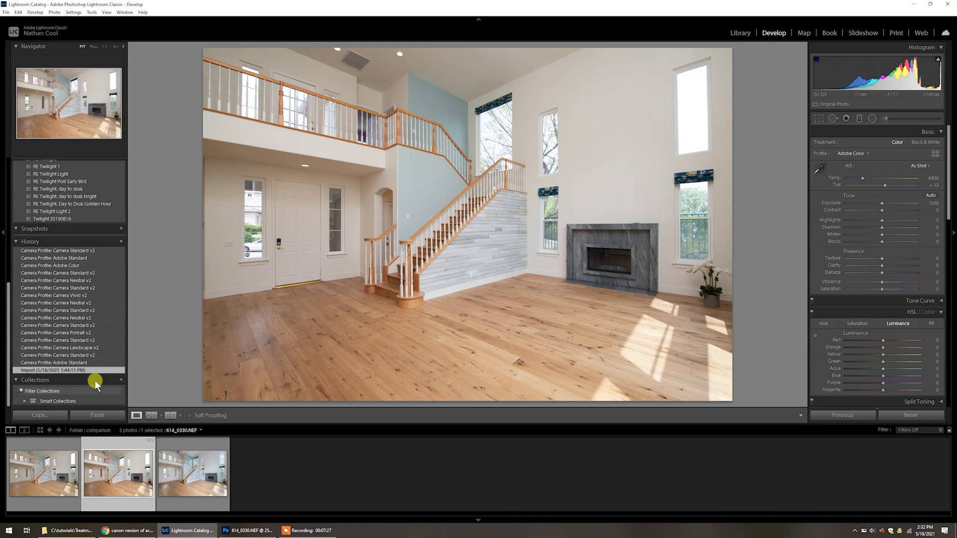
- Apply the RE Tokina 16-28 No Vert user preset from the Presets panel
scroll(109, 223, up, 5)
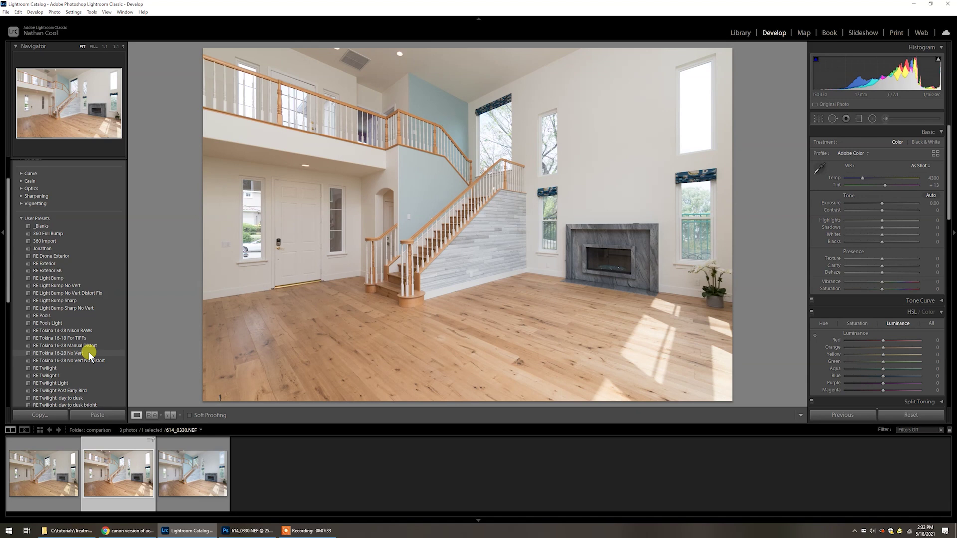
click(88, 352)
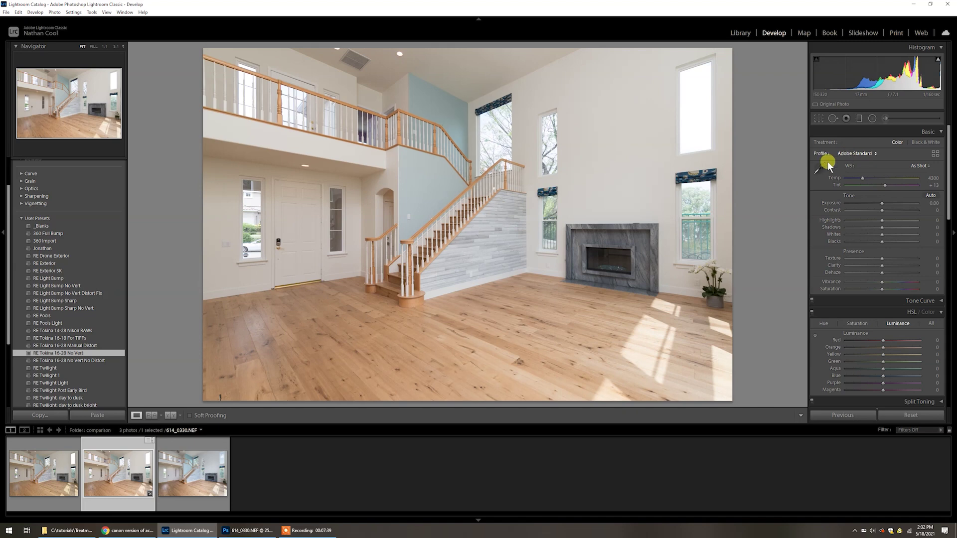
scroll(94, 352, down, 3)
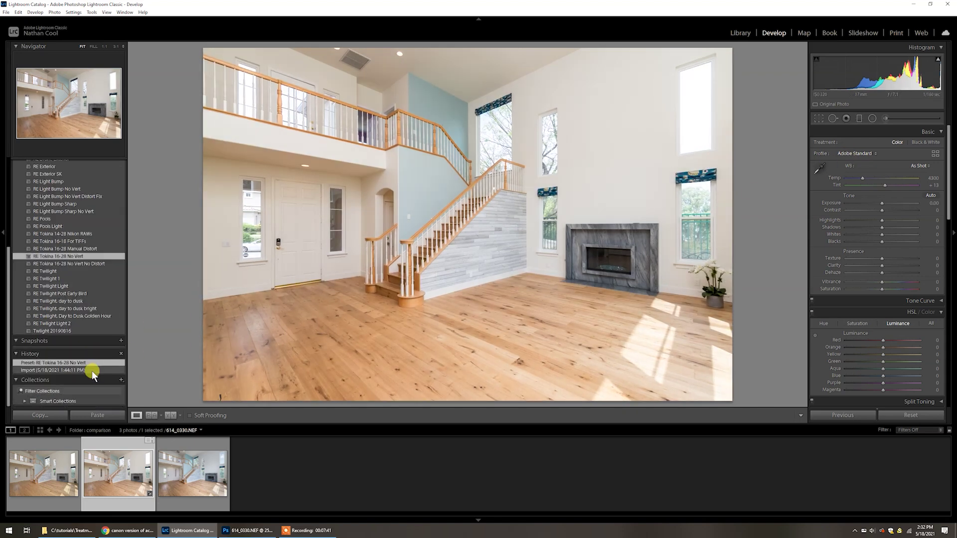
click(92, 370)
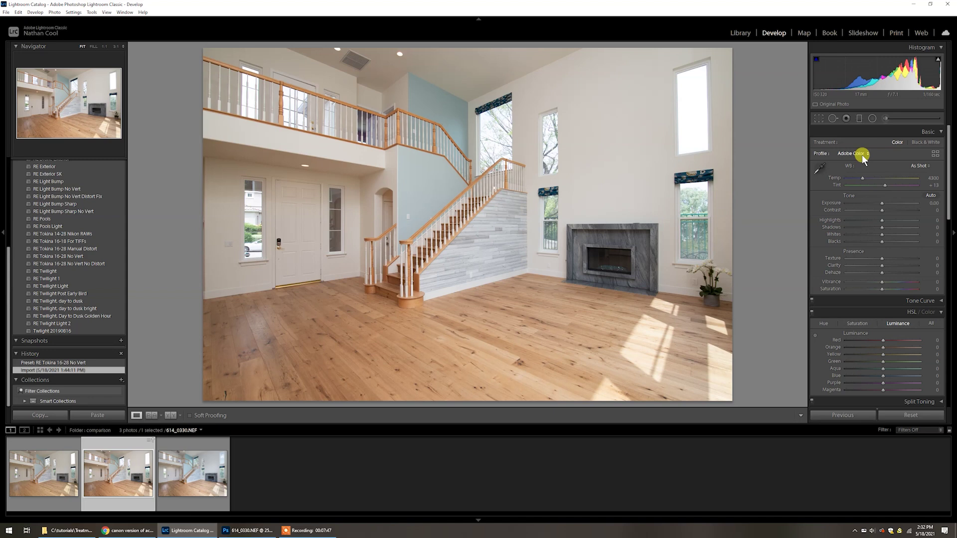
click(66, 363)
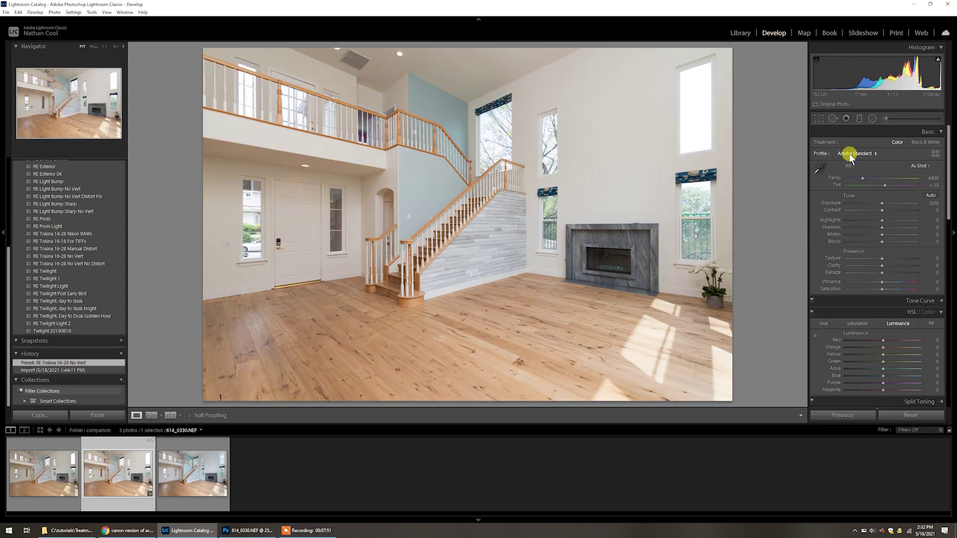
drag(952, 182, 953, 283)
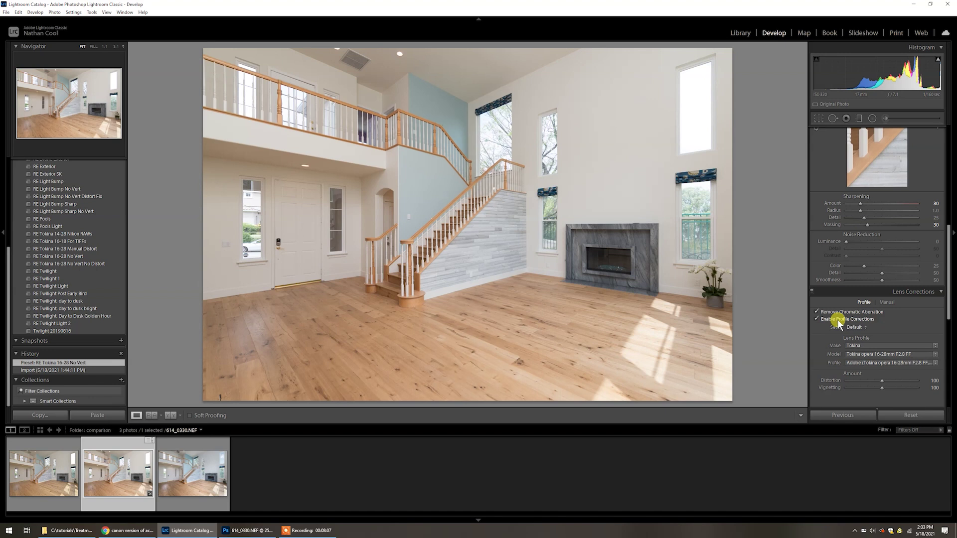
drag(948, 299, 934, 181)
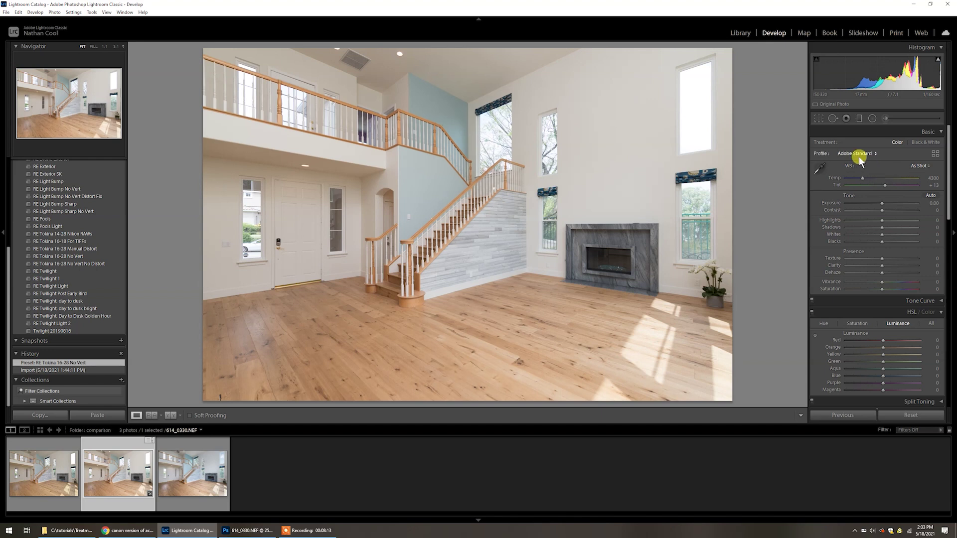
- Compare with the imported state, then apply Camera Standard v2 over the RE Tokina preset
click(106, 370)
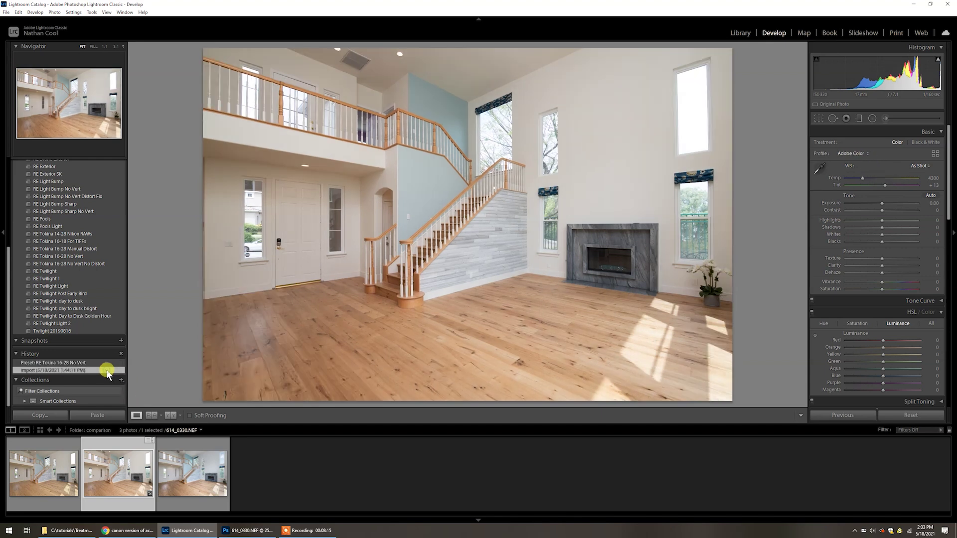
click(97, 363)
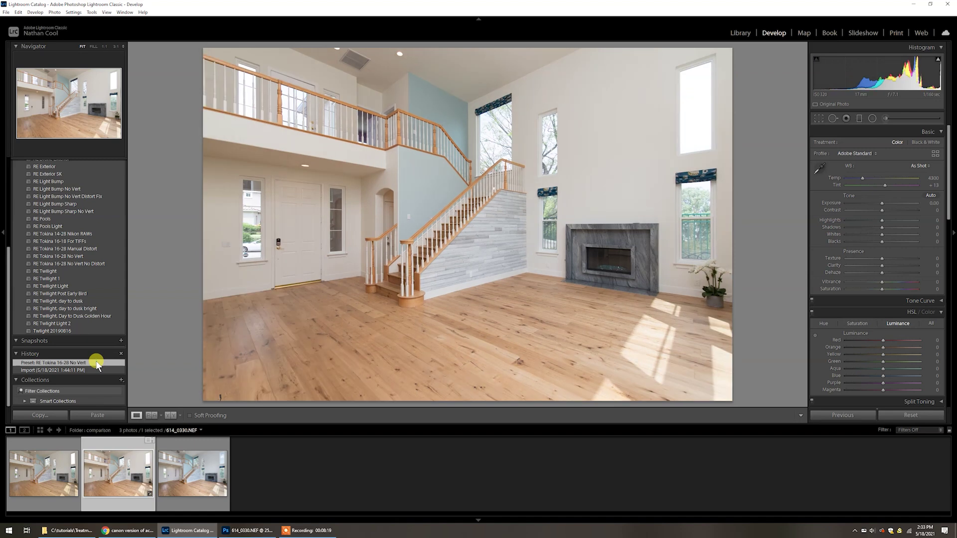
click(859, 158)
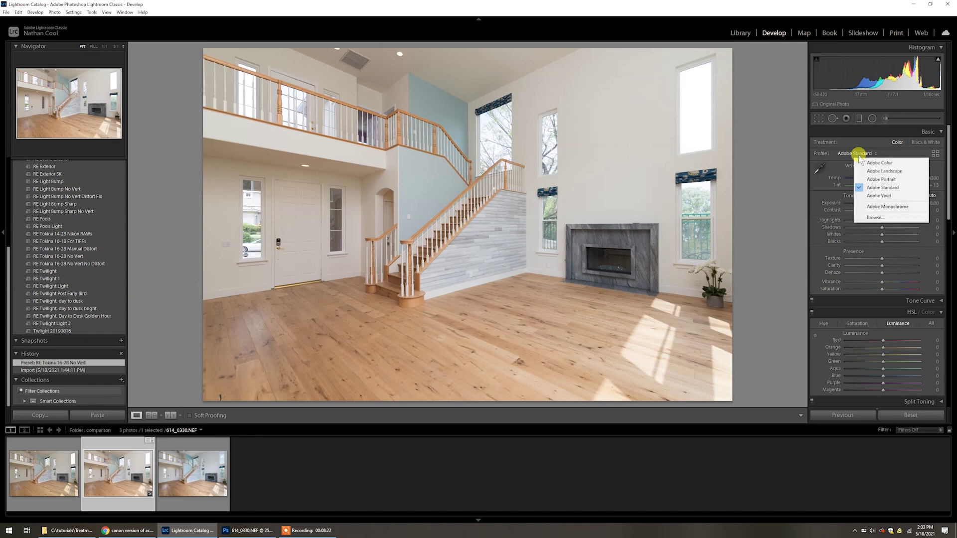
click(882, 218)
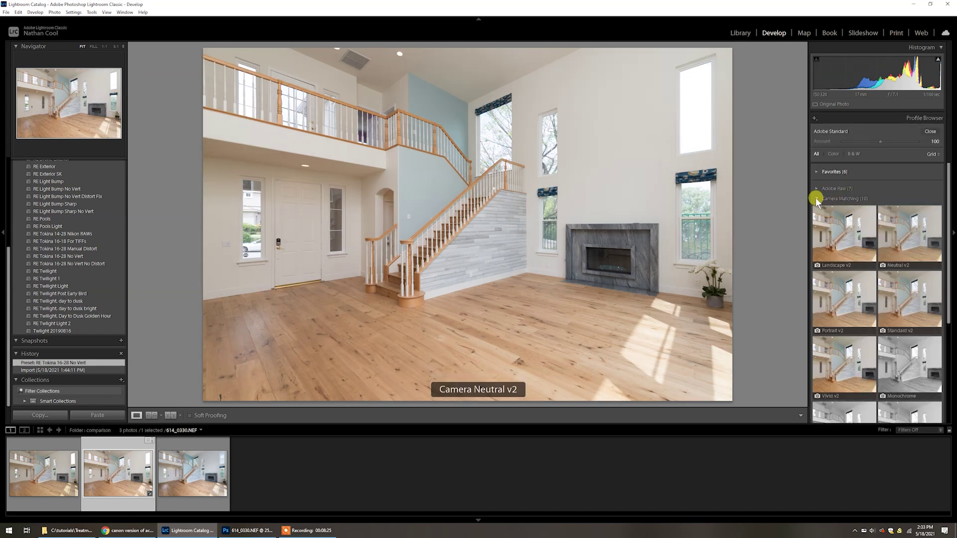
click(817, 200)
click(817, 200)
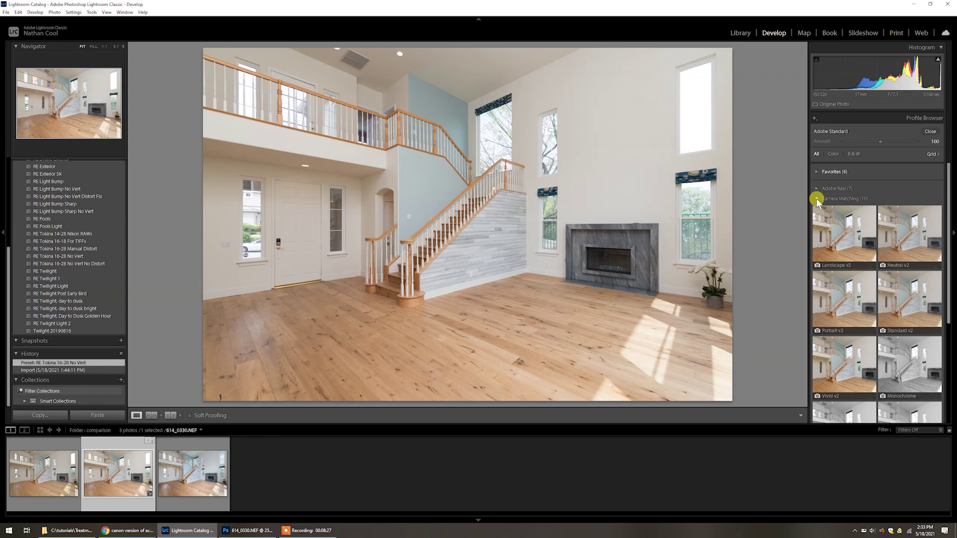
click(906, 302)
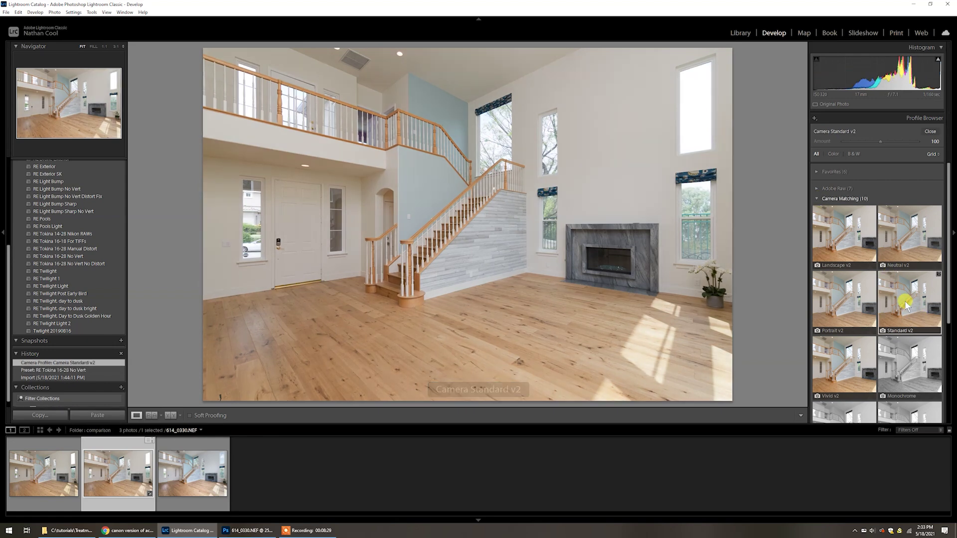